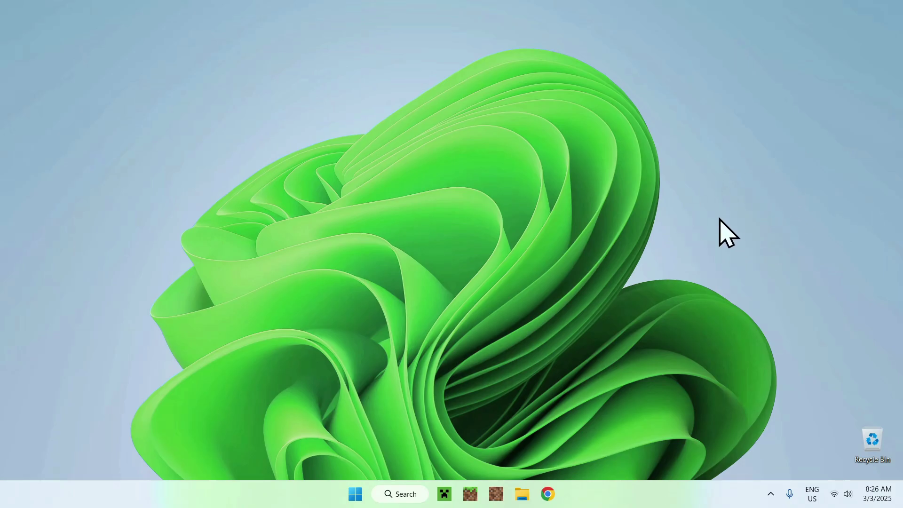
Step: Open Chrome, search Google for Modrinth and open the modrinth.com website
click(548, 492)
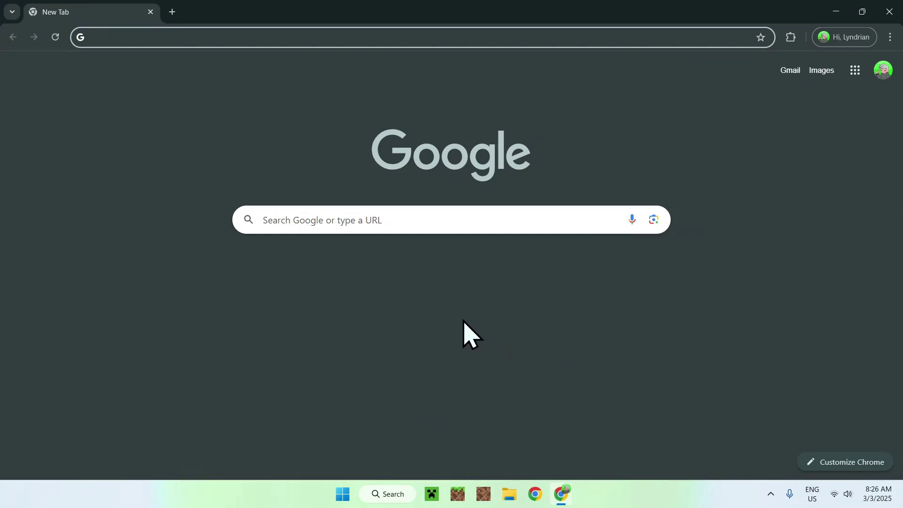
click(442, 226)
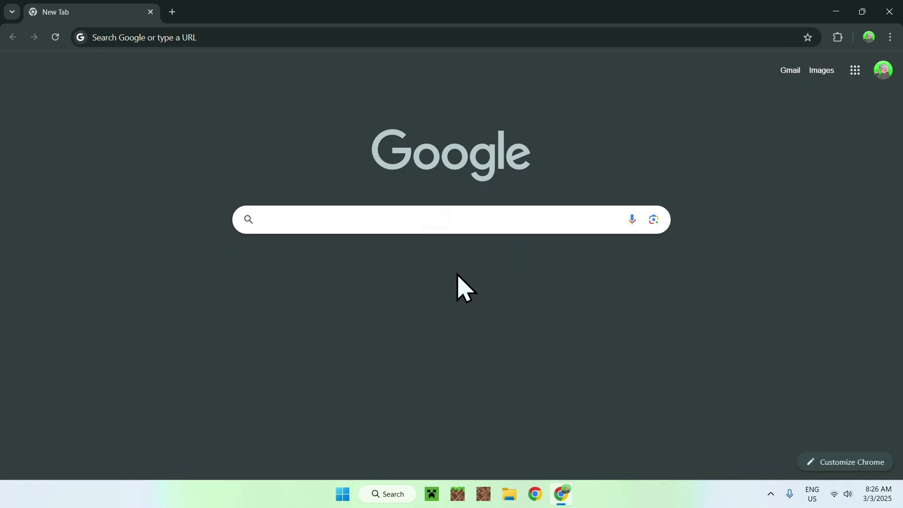
text(Modrinth)
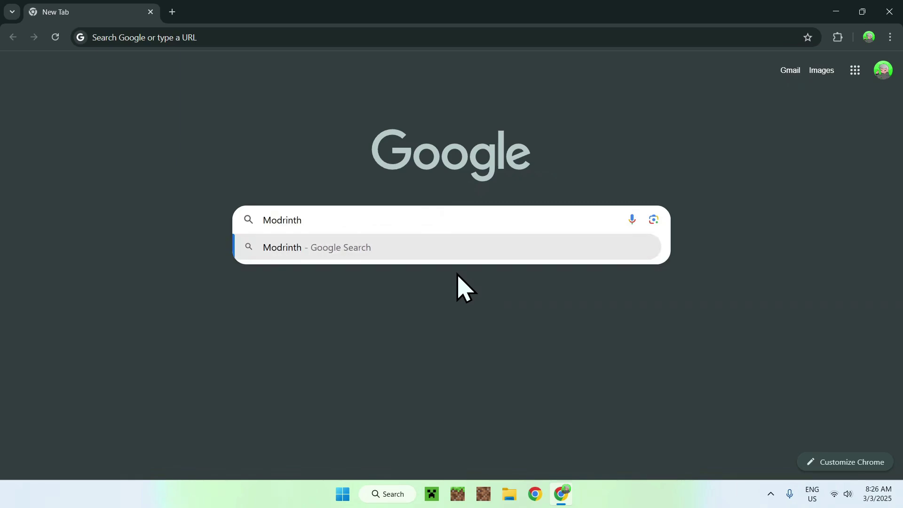
key(Return)
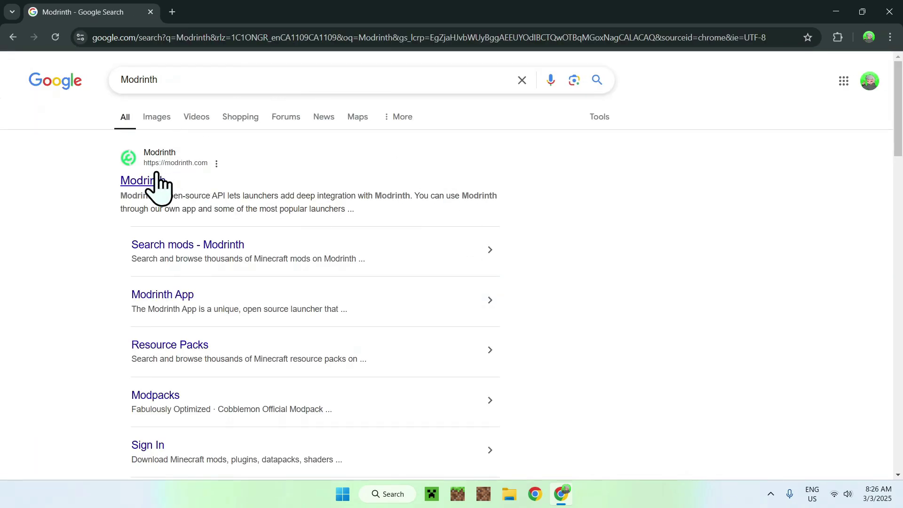
click(146, 182)
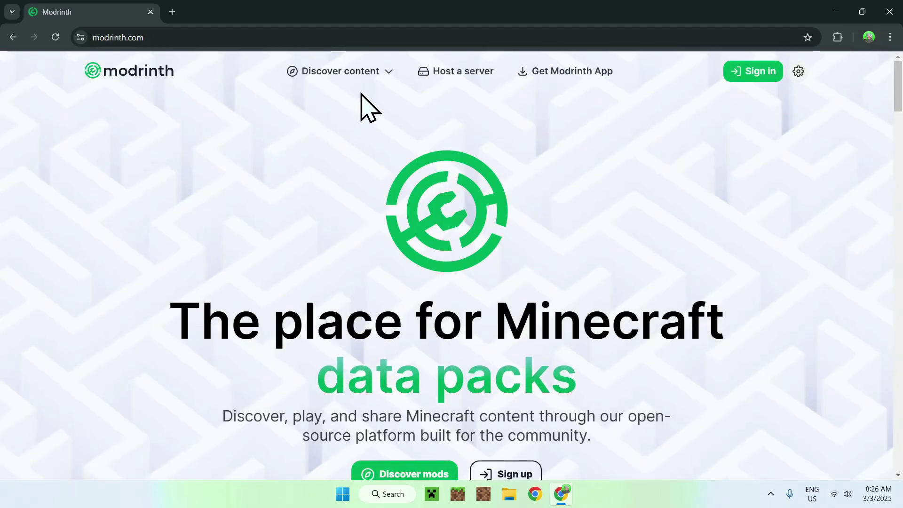
Step: Search Modrinth's resource packs for "Prime's HD Textures" and open that pack's page
mouse_move(370, 81)
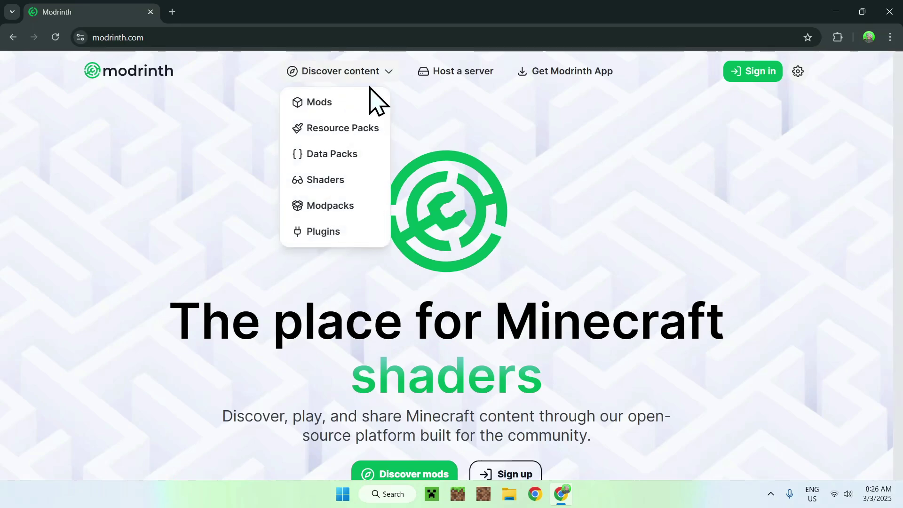
click(367, 131)
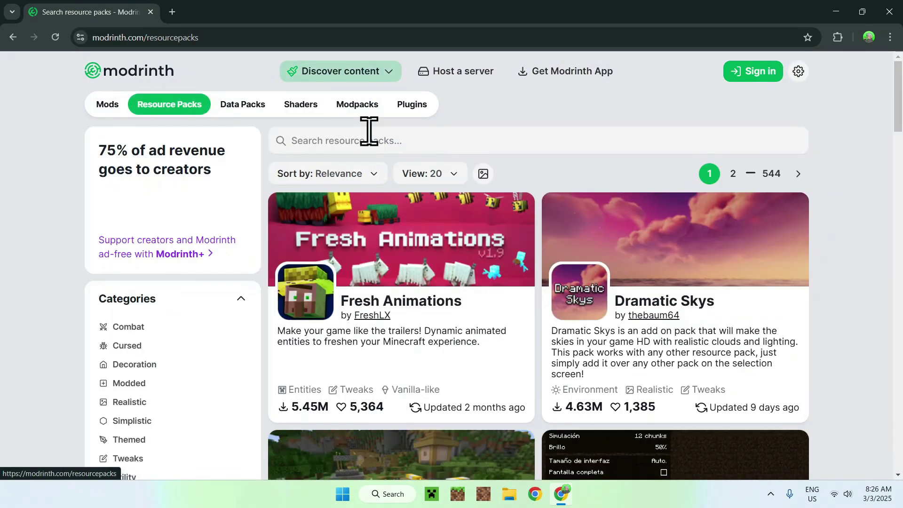
click(497, 141)
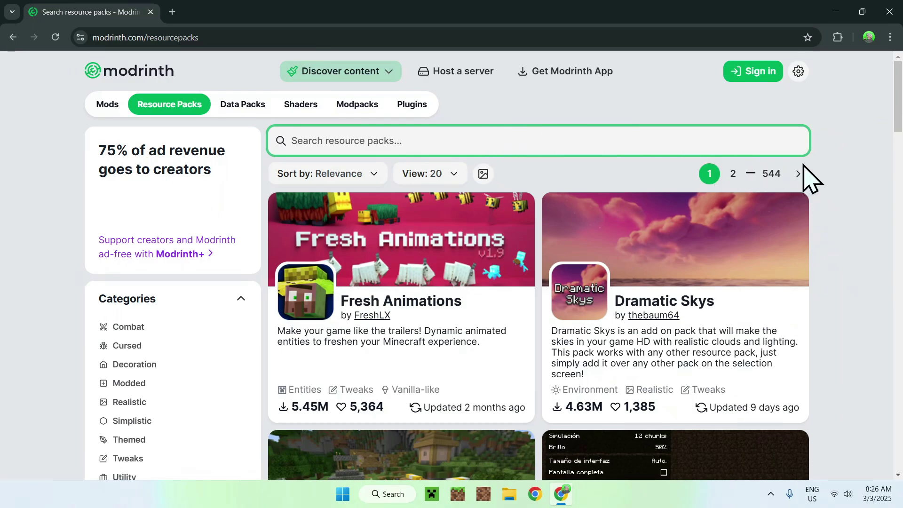
text(Prime's HD Textures)
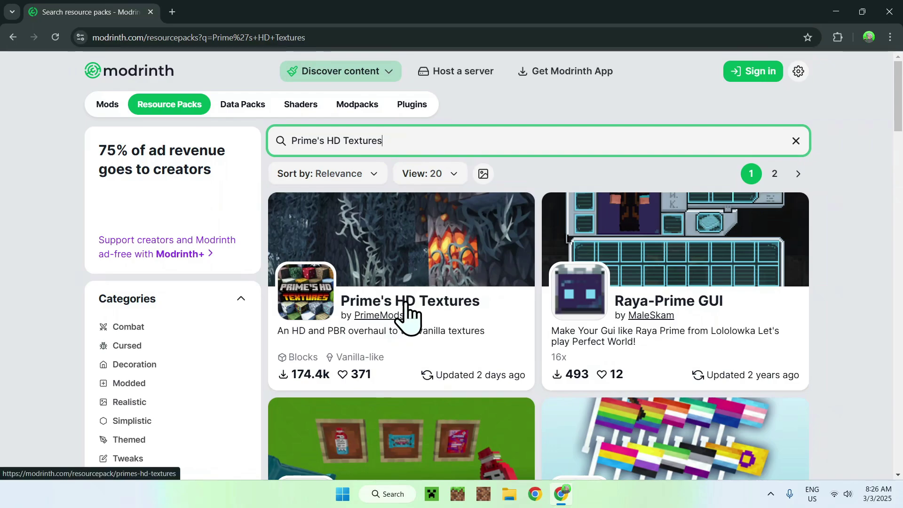
click(407, 311)
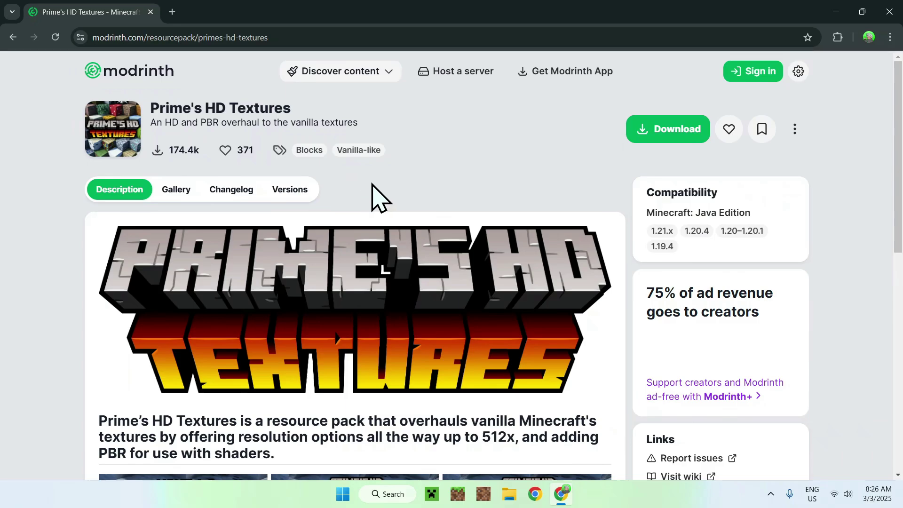
Step: Download version 40 of Prime's HD Textures (32x) for game version 1.21.4, and close the browser
click(288, 191)
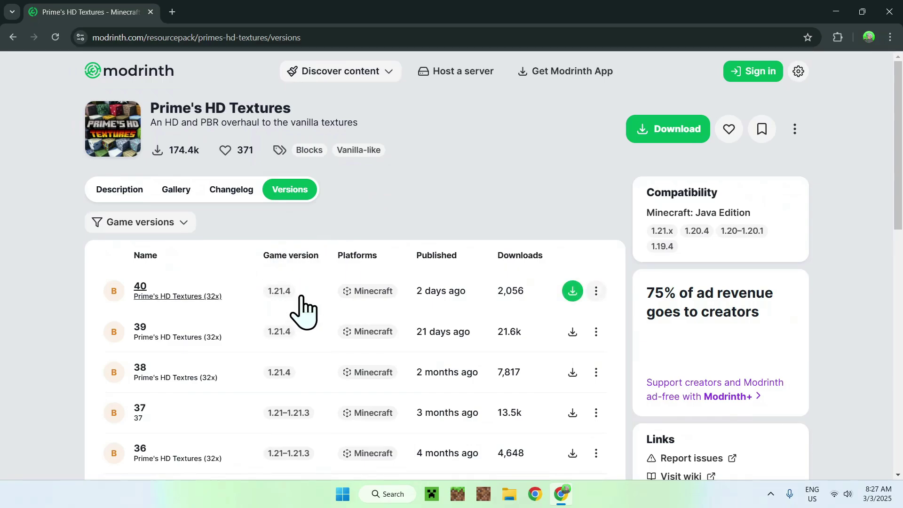
click(573, 291)
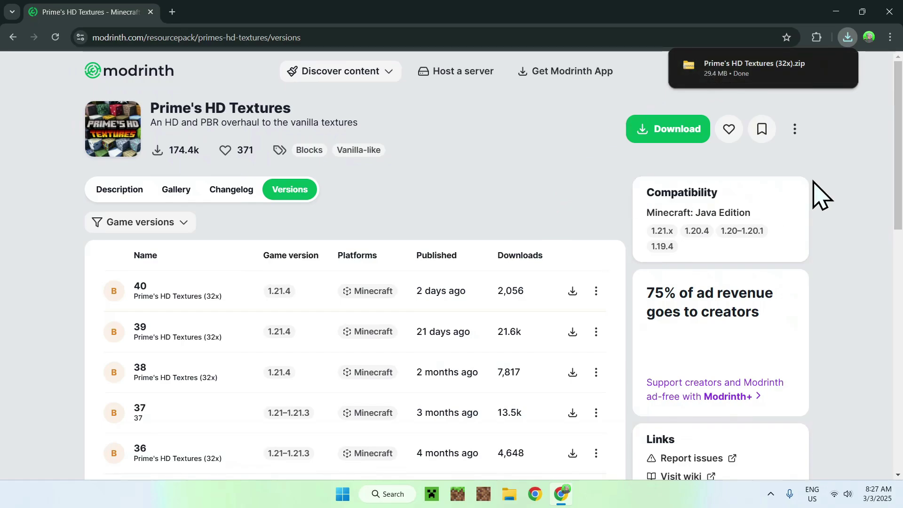
click(888, 15)
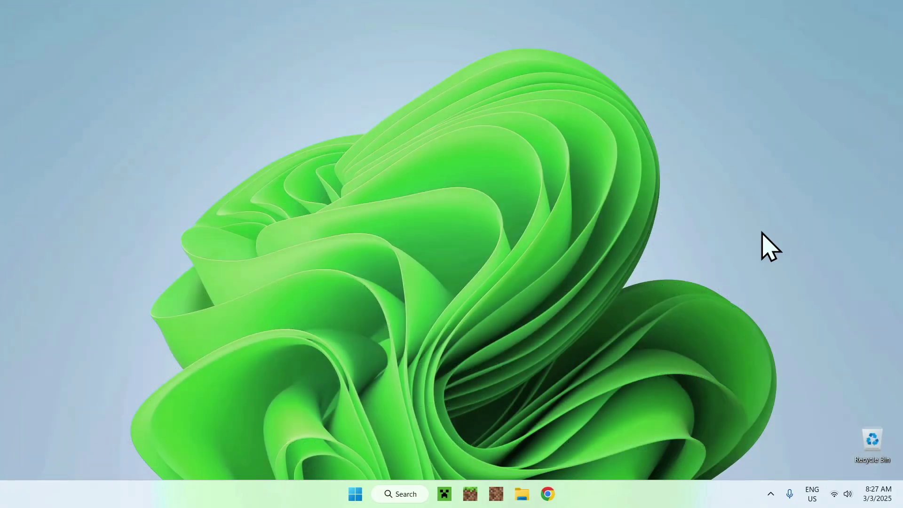
Step: Launch Minecraft: Java Edition latest release 1.21.4 from the Minecraft Launcher in a maximized window and enter the first singleplayer world
click(445, 494)
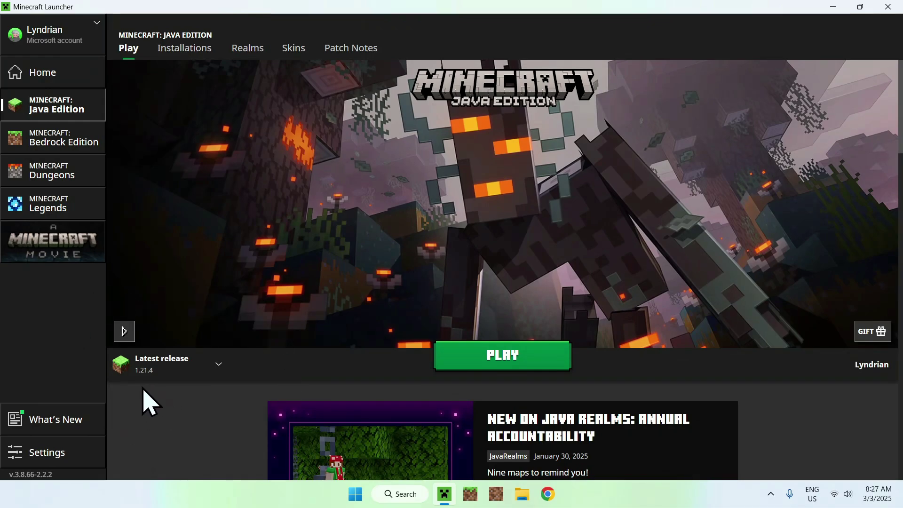
click(497, 362)
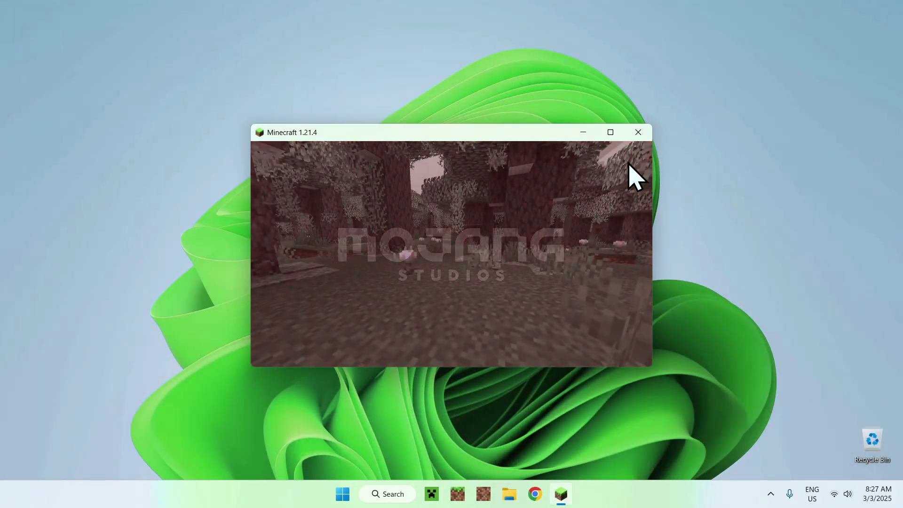
click(611, 132)
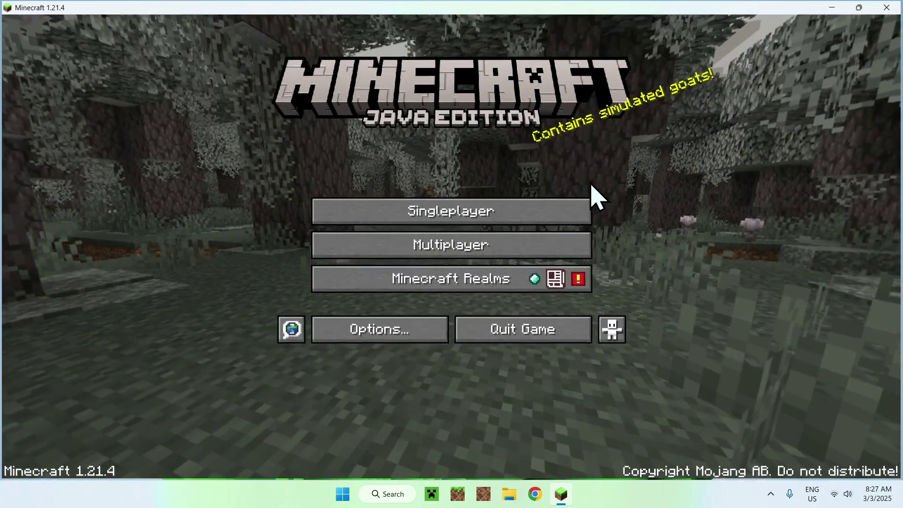
click(442, 212)
click(290, 107)
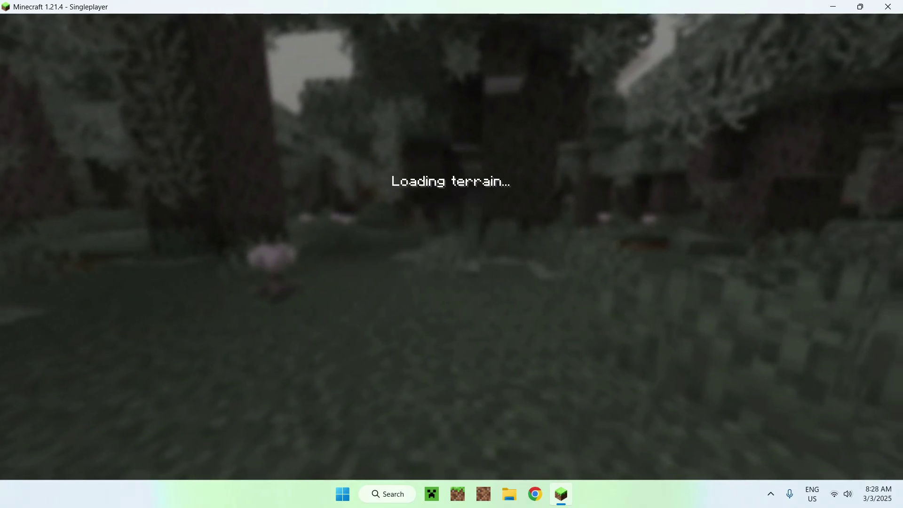
key(w)
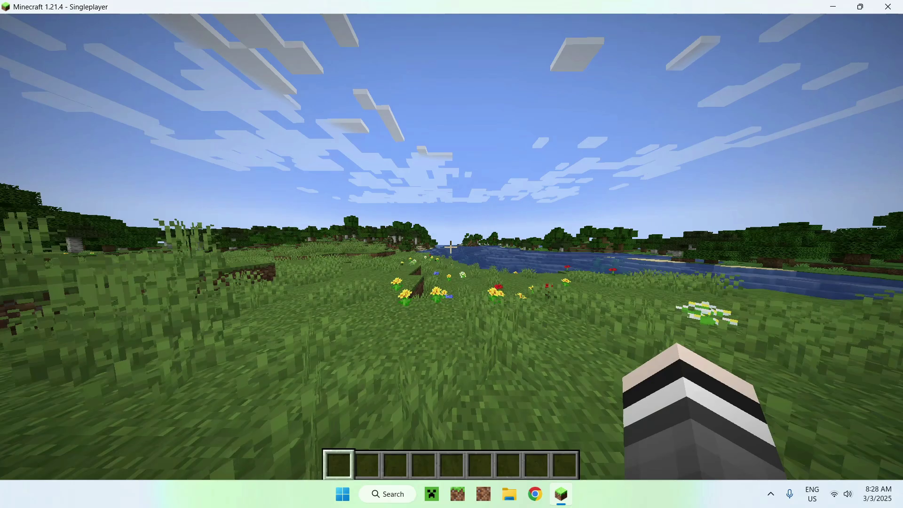
key(w)
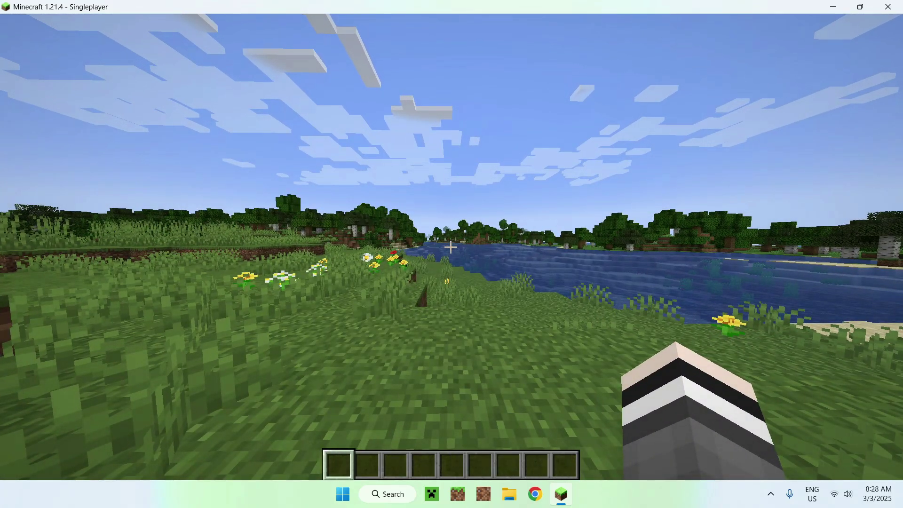
Step: Pause the game and open the resource pack folder from the game's resource pack options
key(Escape)
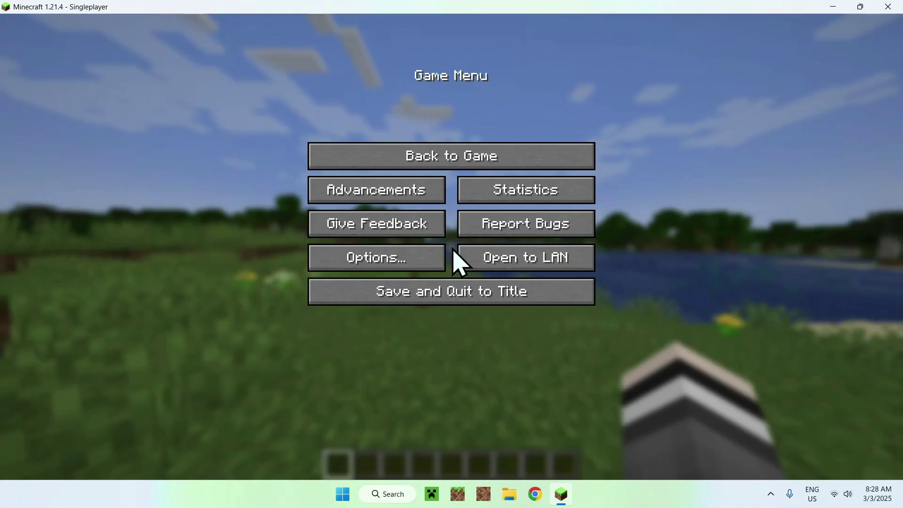
click(416, 263)
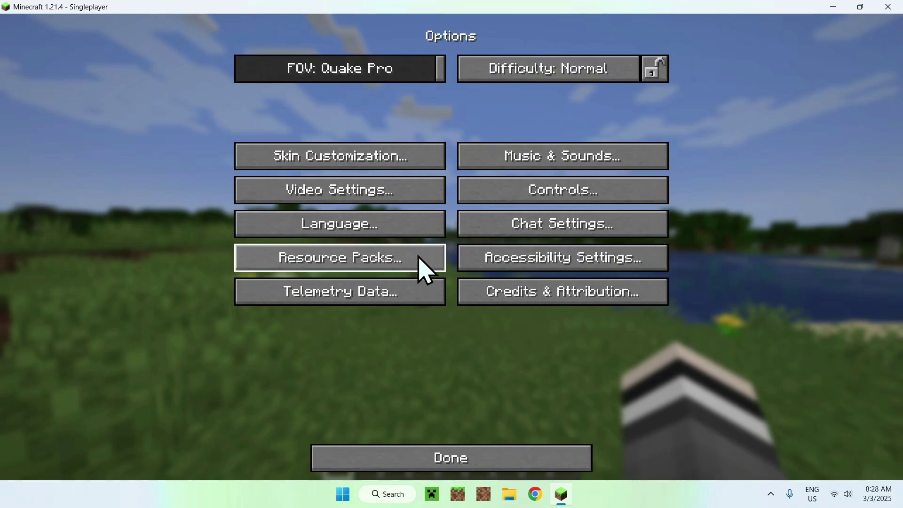
click(419, 260)
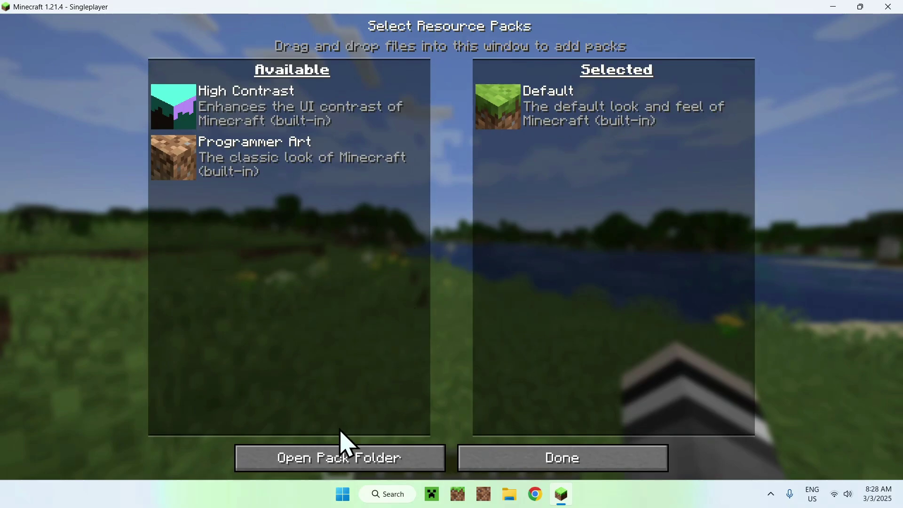
click(329, 460)
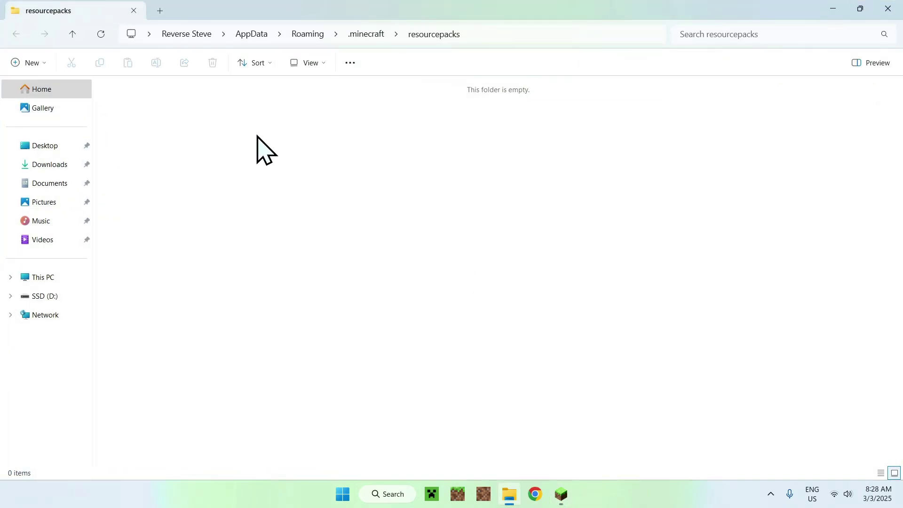
Step: Copy Prime's HD Textures (32x).zip from Downloads into the .minecraft resourcepacks folder
click(55, 173)
click(141, 122)
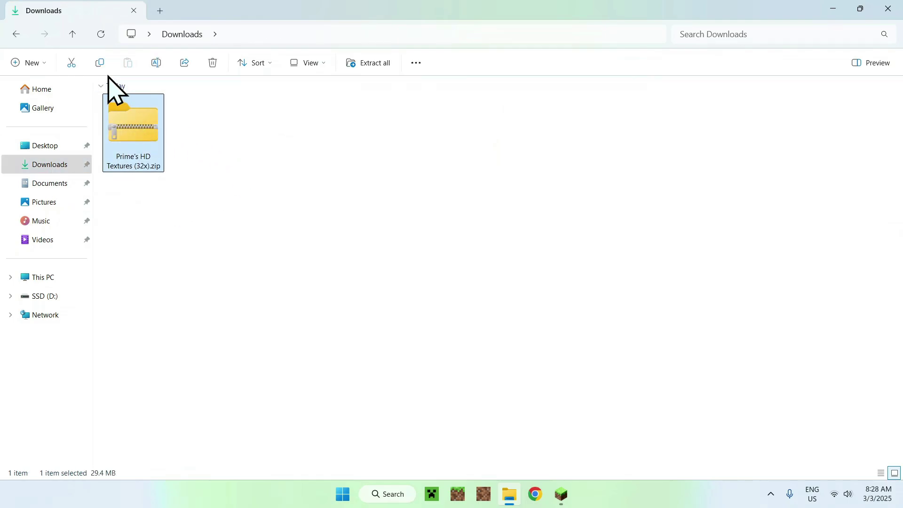
click(99, 64)
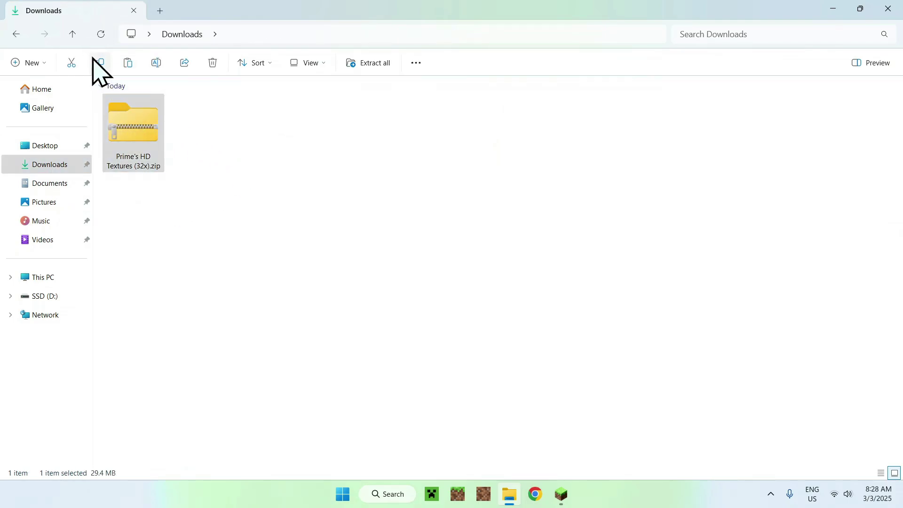
click(17, 34)
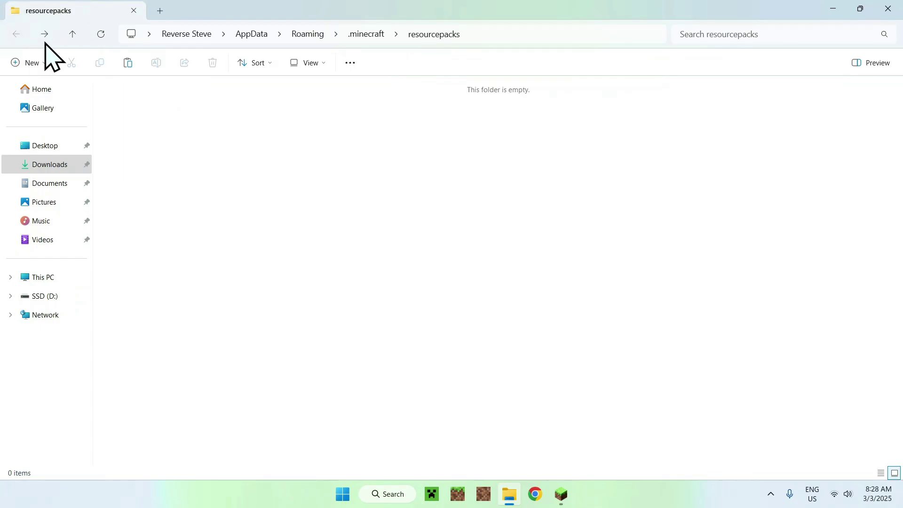
click(126, 64)
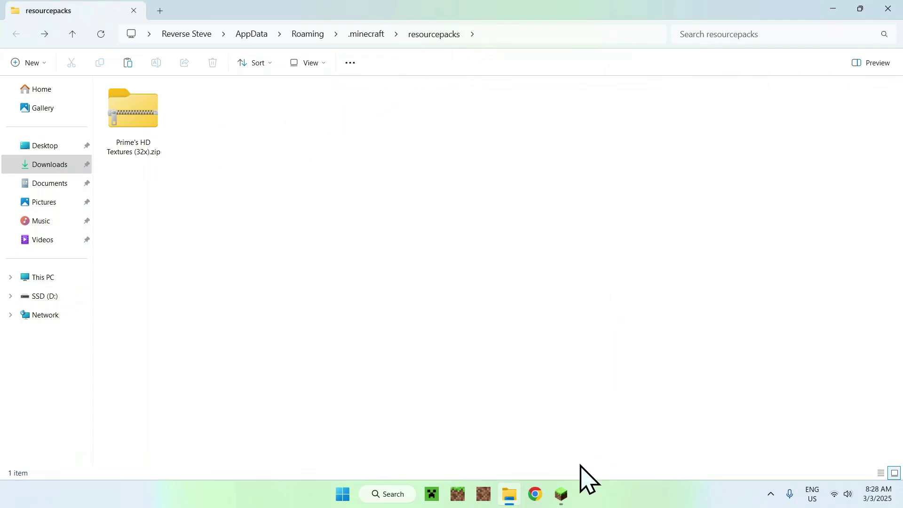
Step: Switch back to Minecraft and apply Prime's HD Textures (32x).zip as a selected resource pack
click(562, 494)
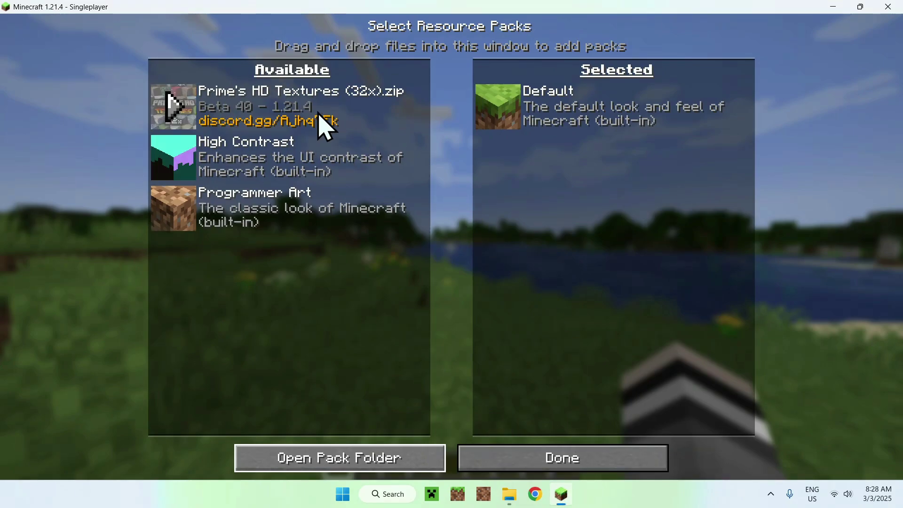
click(343, 110)
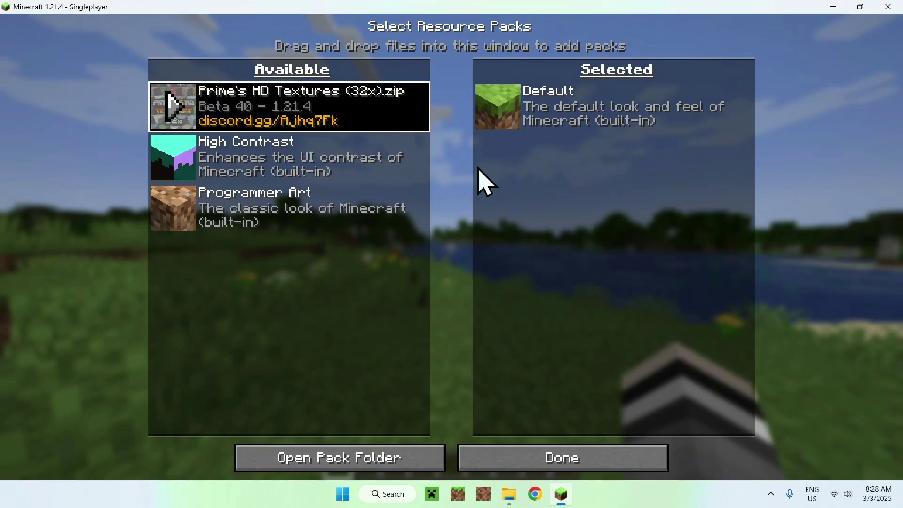
click(177, 115)
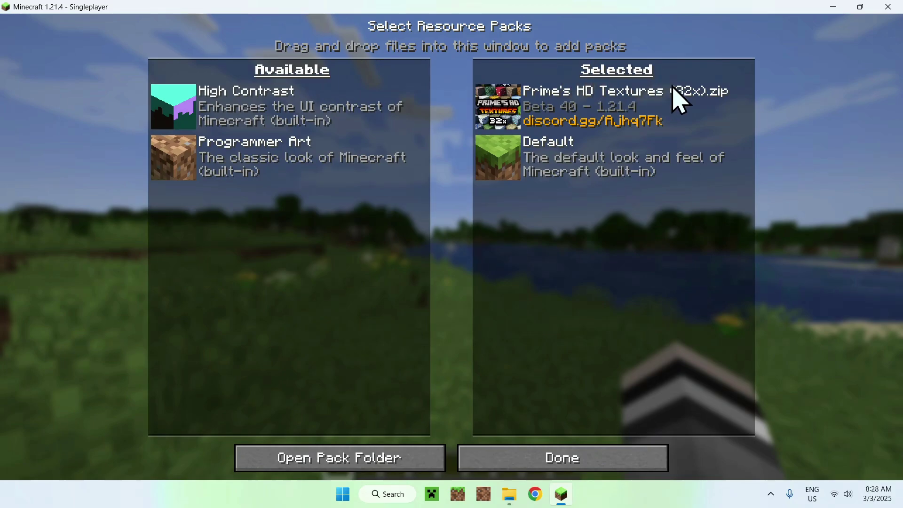
click(562, 464)
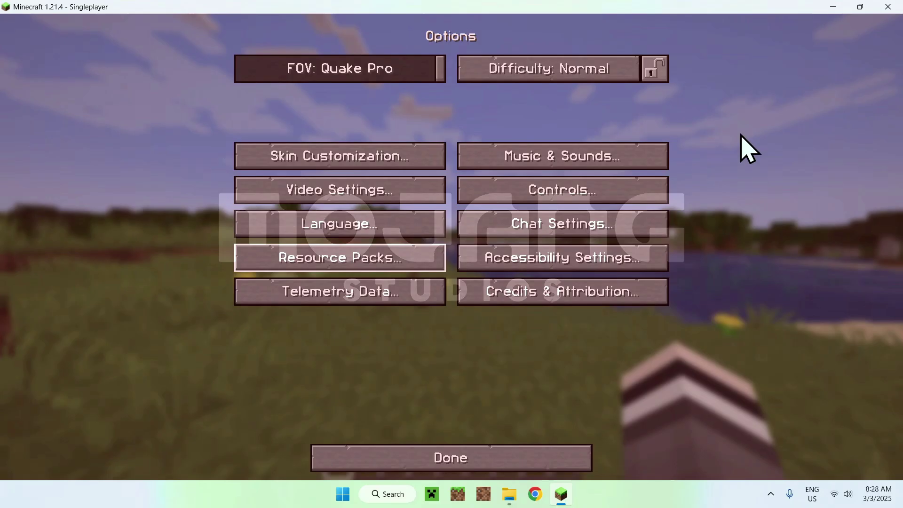
Step: Return to the world and examine the new textures on the terrain and in the creative inventory
key(Escape)
key(Escape)
key(w)
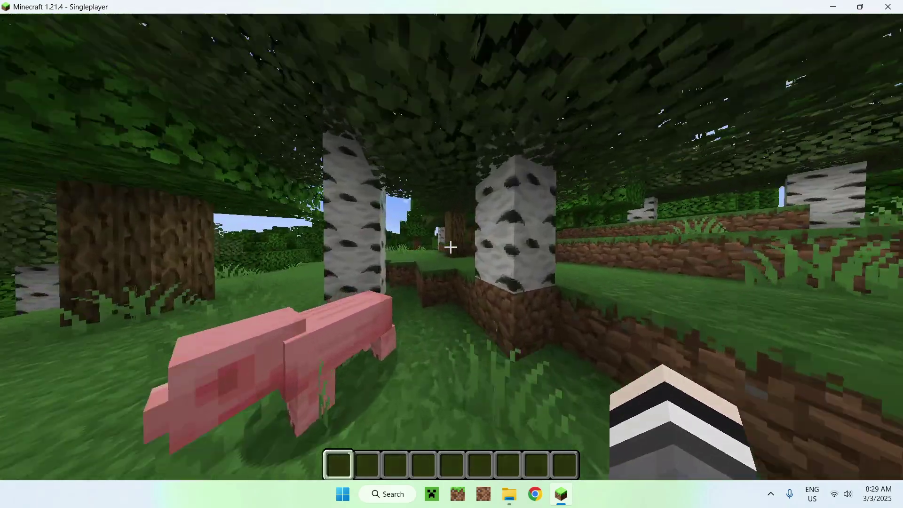
key(e)
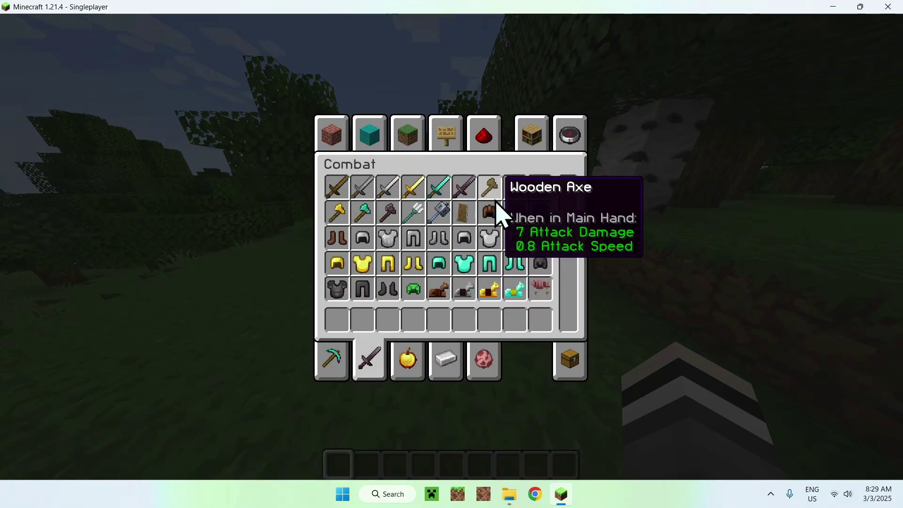
key(e)
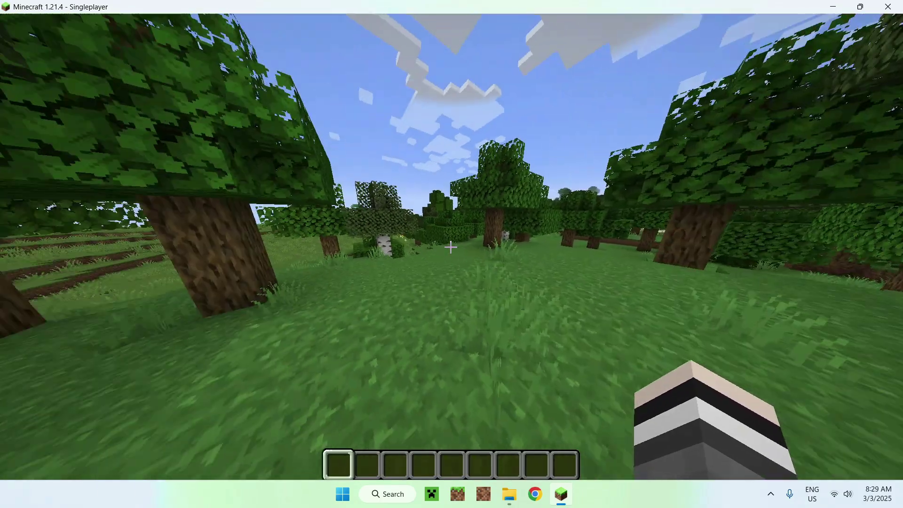